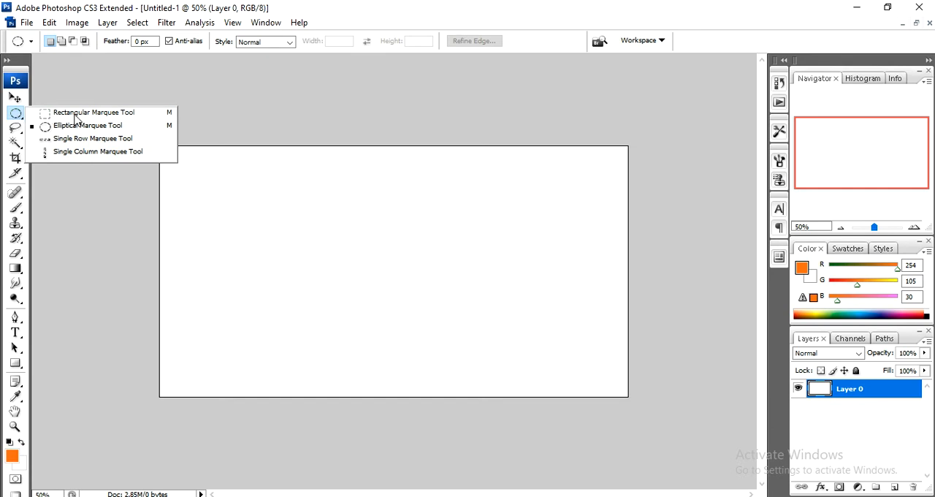
Draw a rectangular marquee selection near the canvas's upper-left corner and add a new layer for it.
left_click(61, 117)
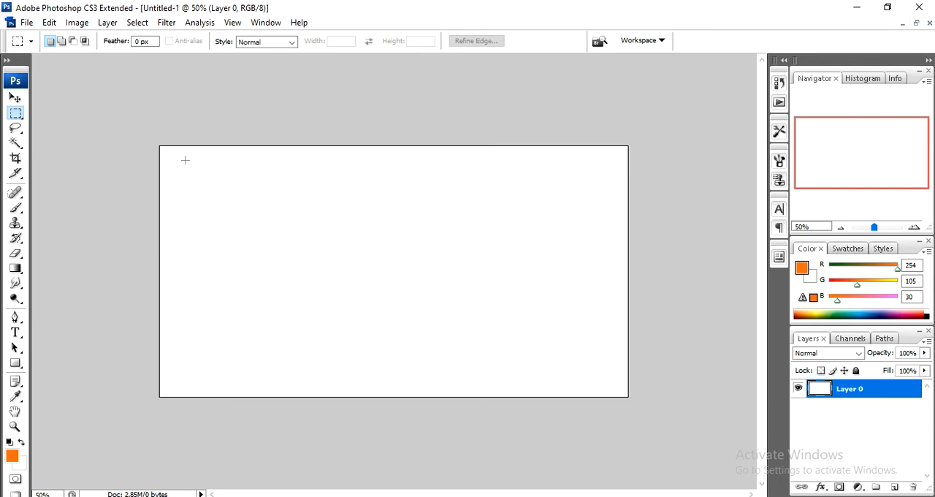
left_click_drag(184, 160, 267, 217)
left_click_drag(293, 223, 293, 223)
left_click(893, 487)
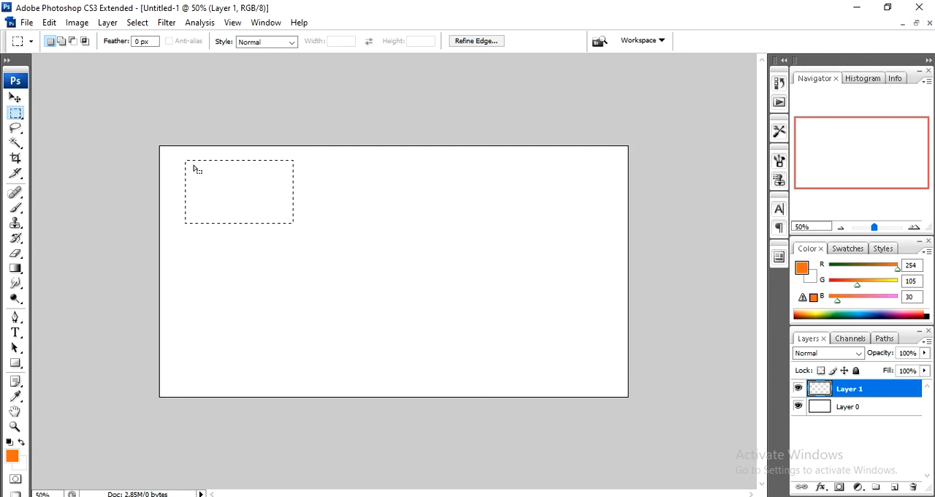
Fill the rectangular selection on the new layer with the orange foreground color.
right_click(224, 219)
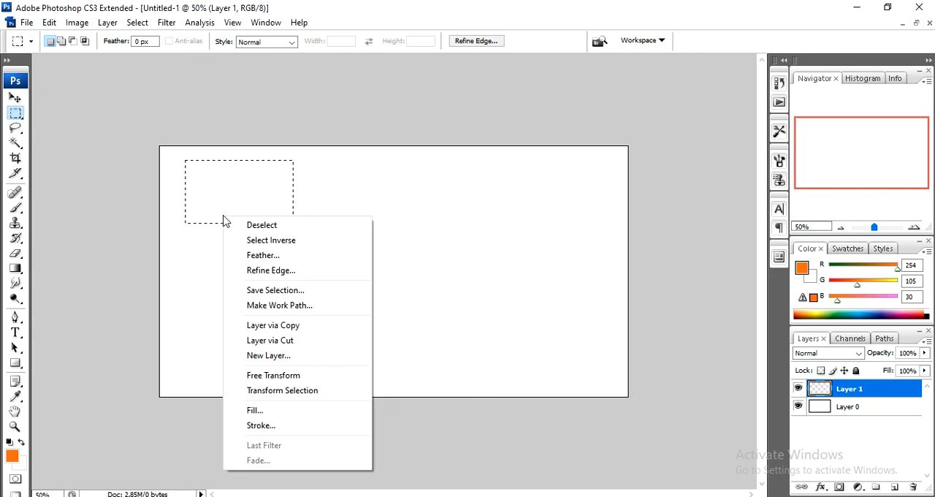
left_click(257, 413)
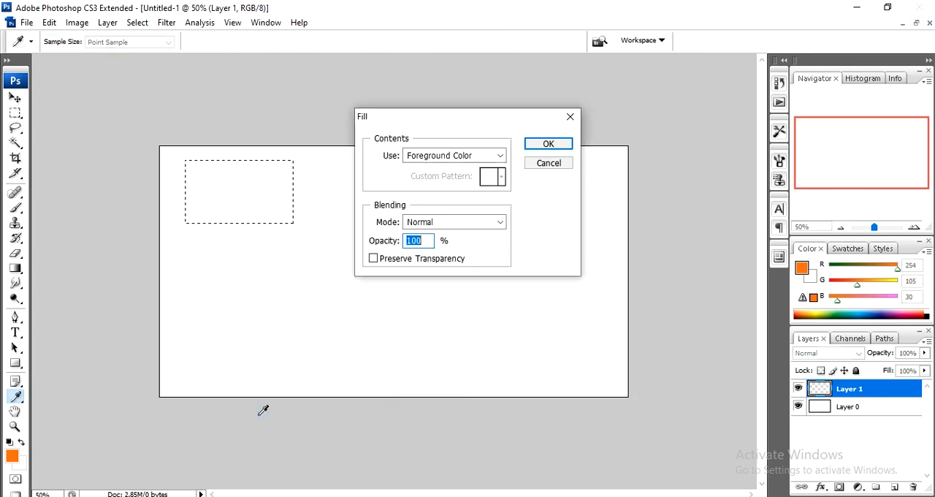
left_click(501, 156)
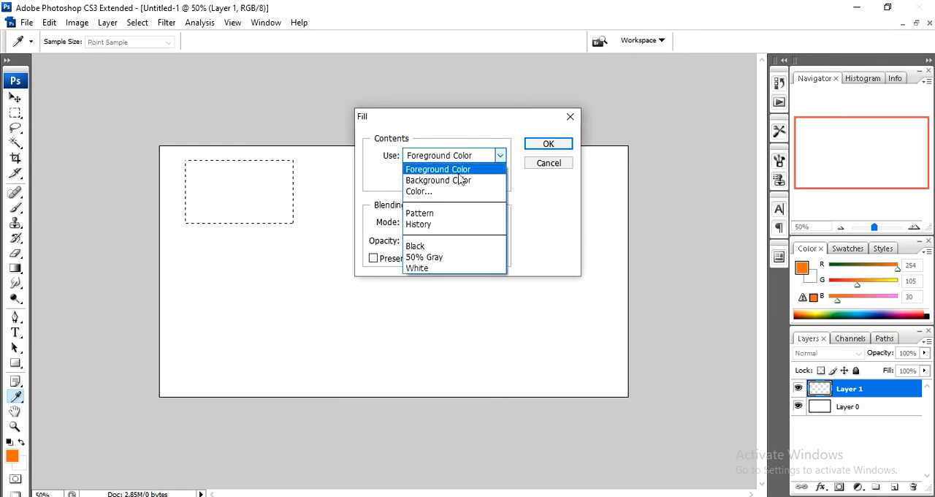
left_click(454, 172)
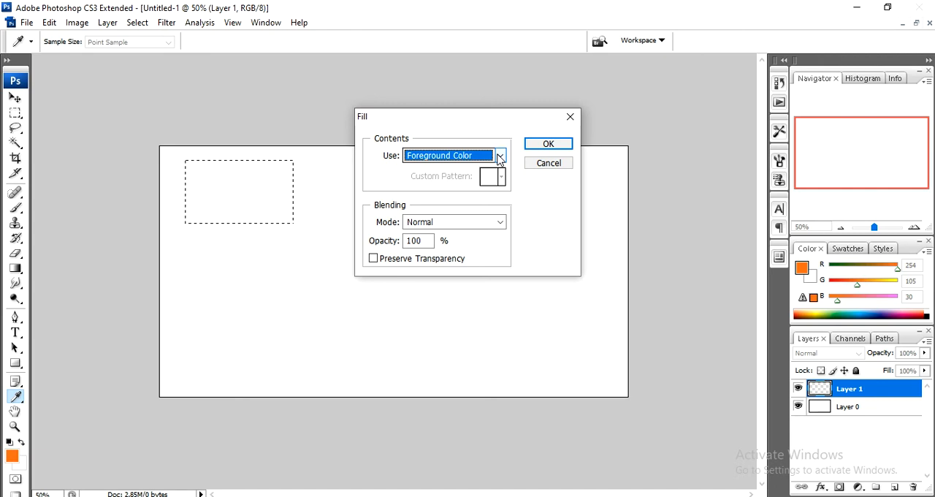
left_click(547, 143)
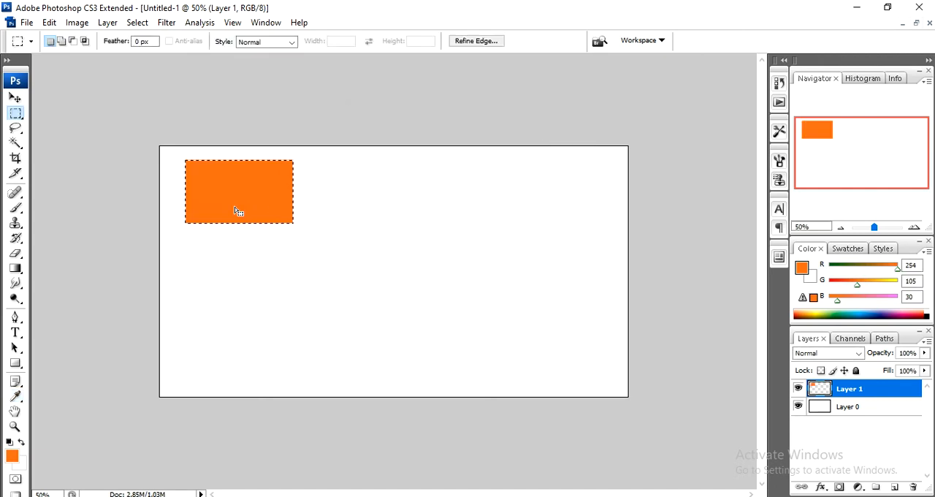
Deselect the orange rectangle and move it slightly closer to the canvas's left edge.
key("ctrl+d")
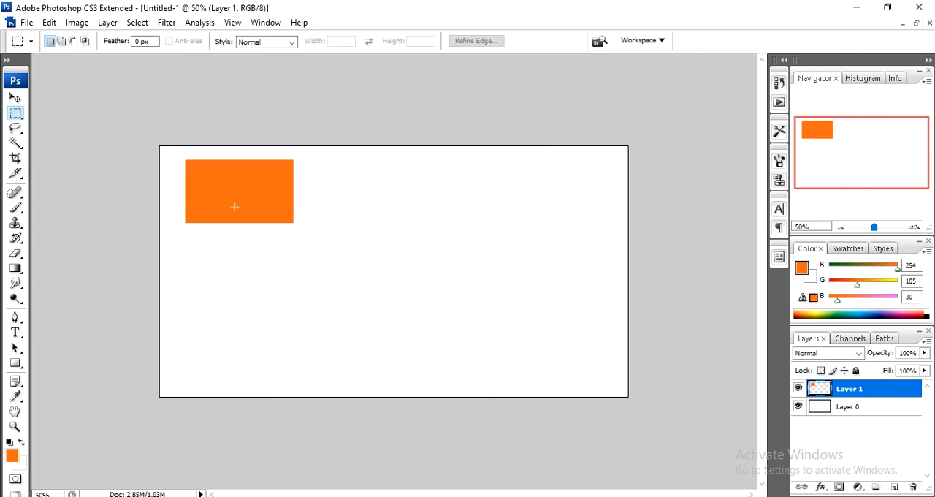
key("ctrl+z")
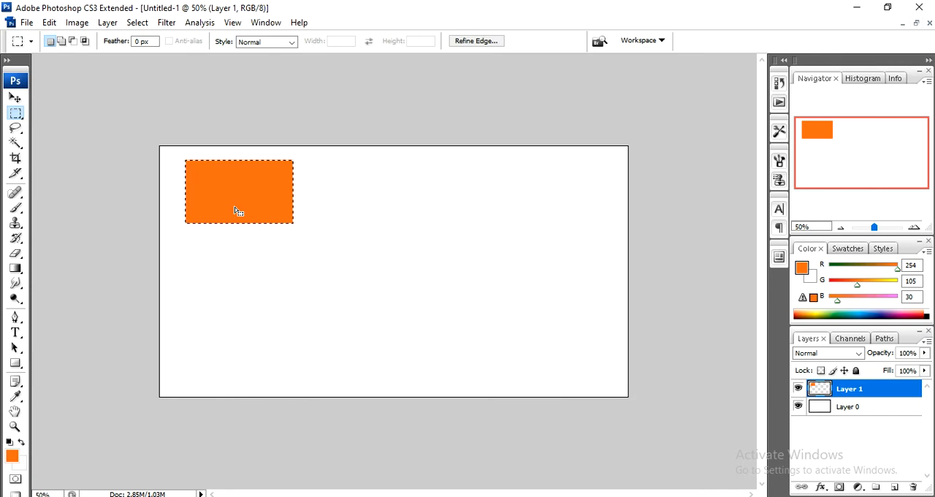
key("ctrl+d")
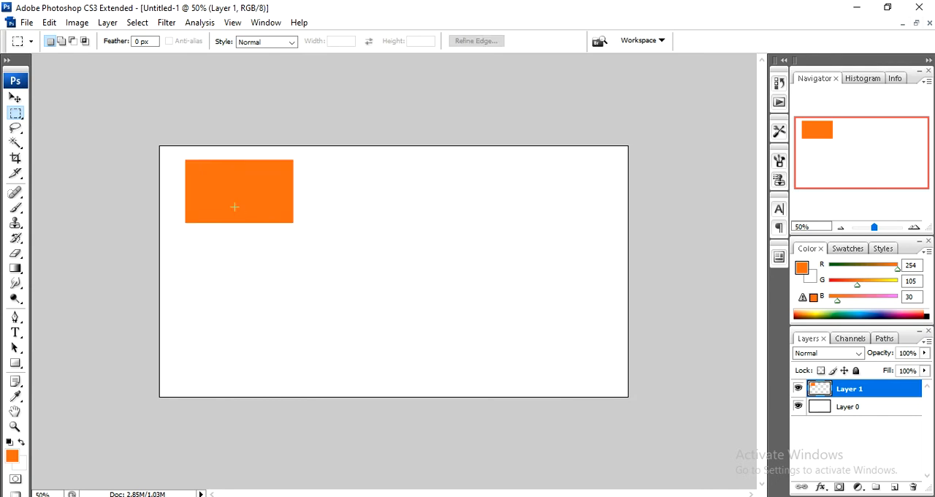
left_click(15, 98)
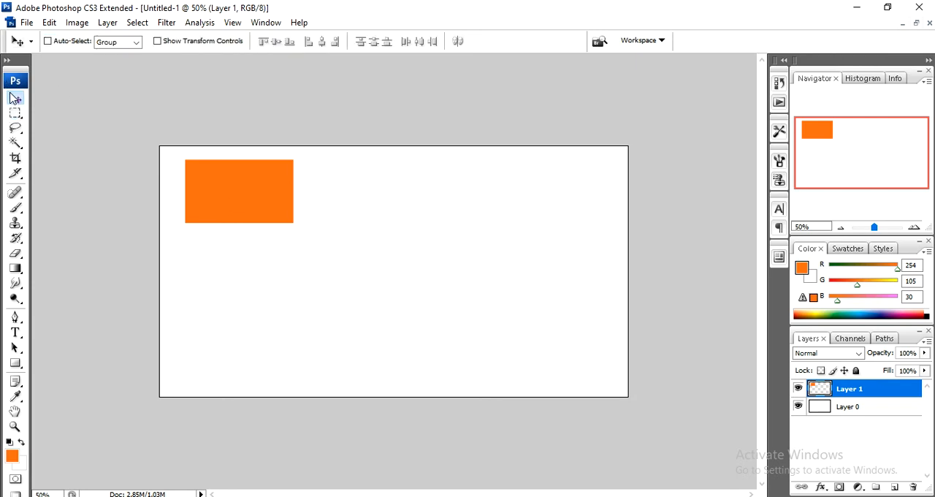
left_click_drag(290, 186, 242, 191)
Draw a nearly circular elliptical marquee selection near the canvas center and add a new layer for it.
left_click(16, 114)
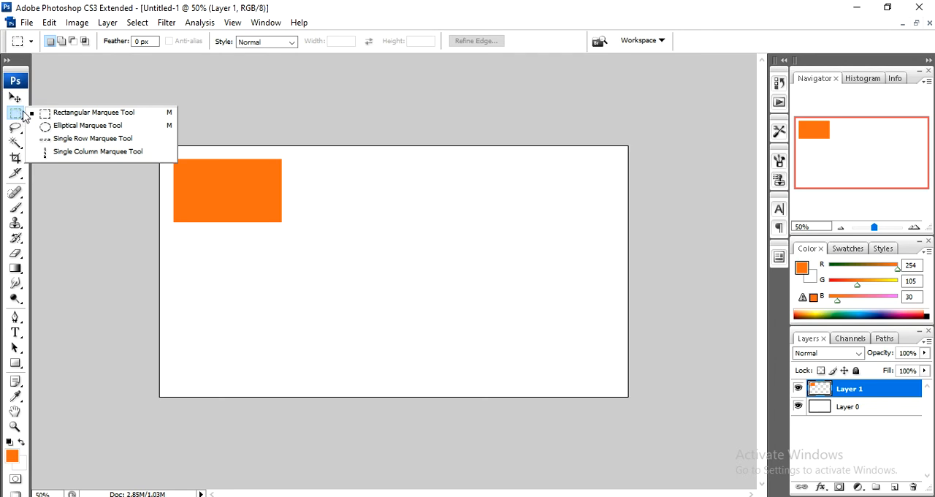
left_click(60, 125)
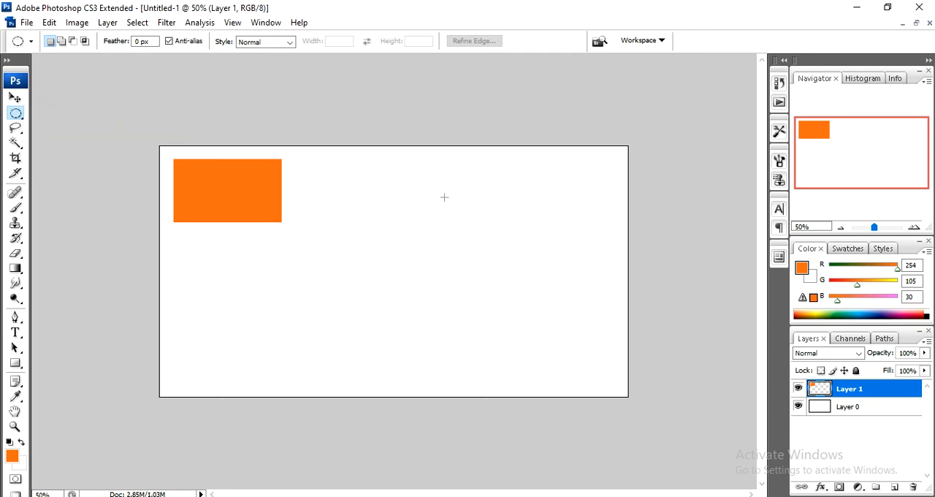
left_click_drag(323, 189, 440, 296)
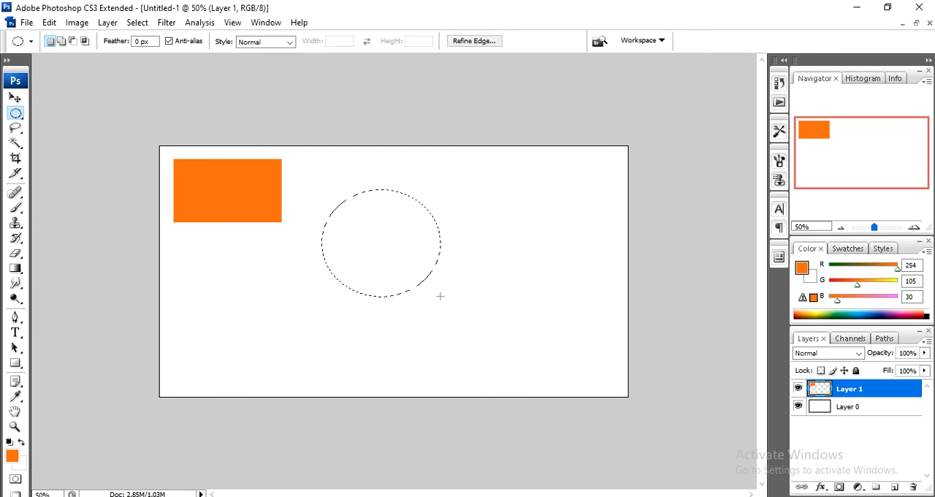
left_click(894, 487)
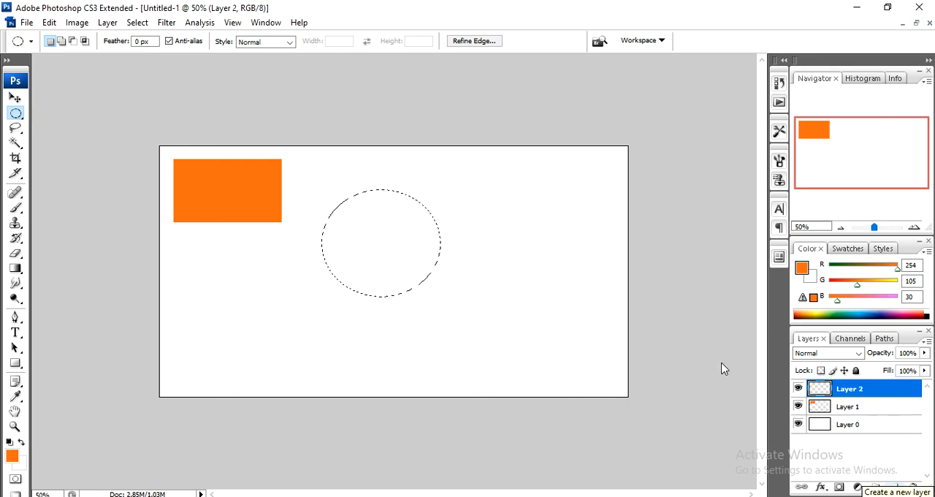
Fill the elliptical selection with the orange foreground color and deselect it.
right_click(368, 211)
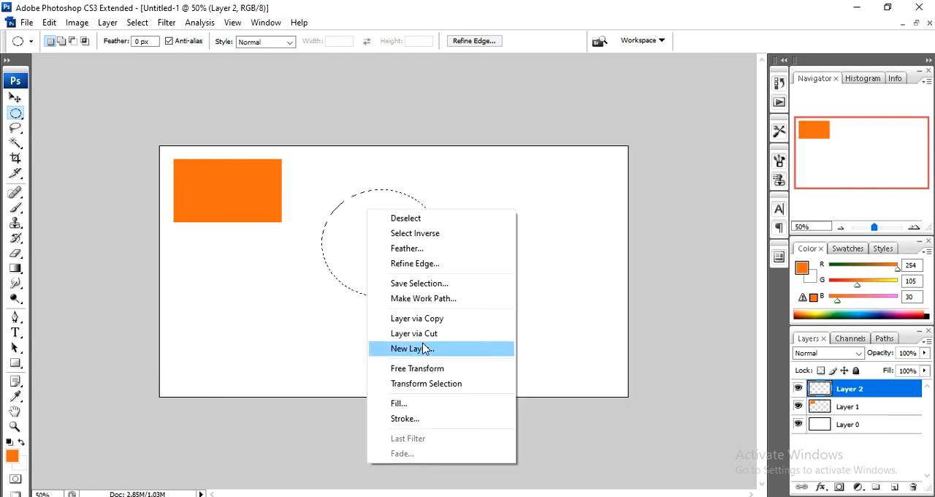
left_click(417, 403)
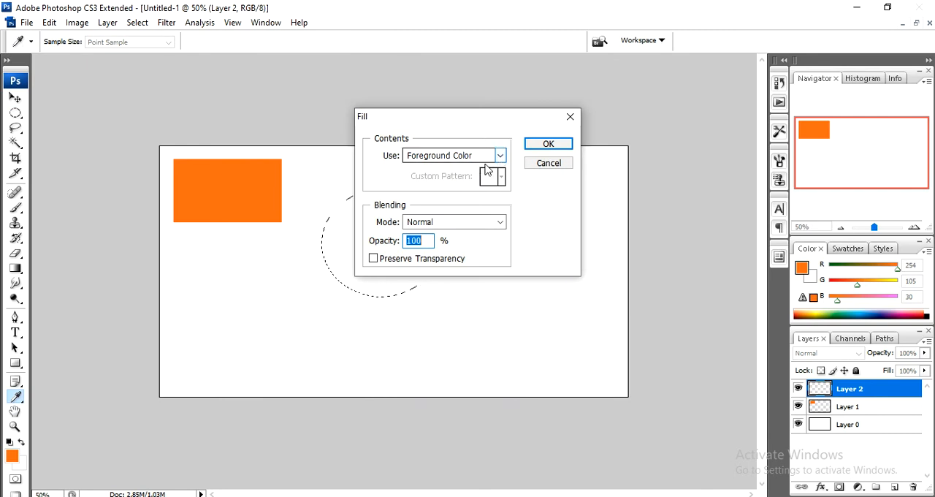
left_click(548, 146)
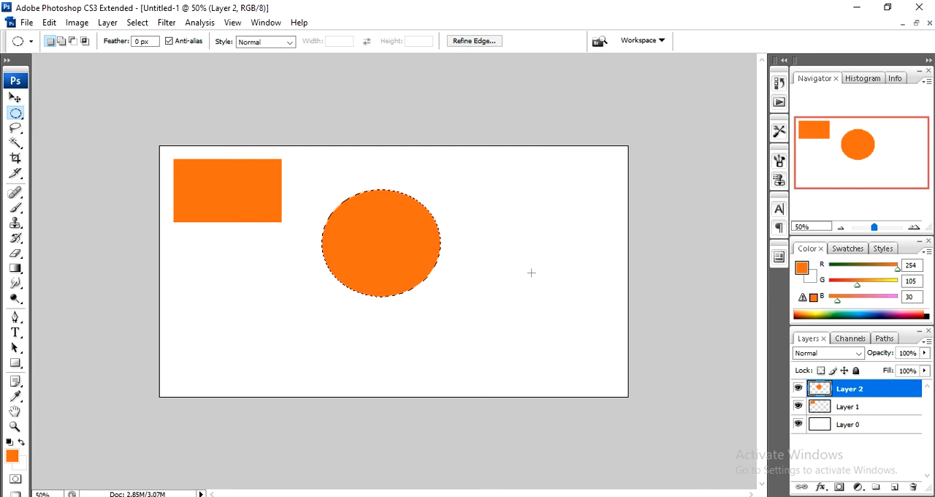
key("ctrl+d")
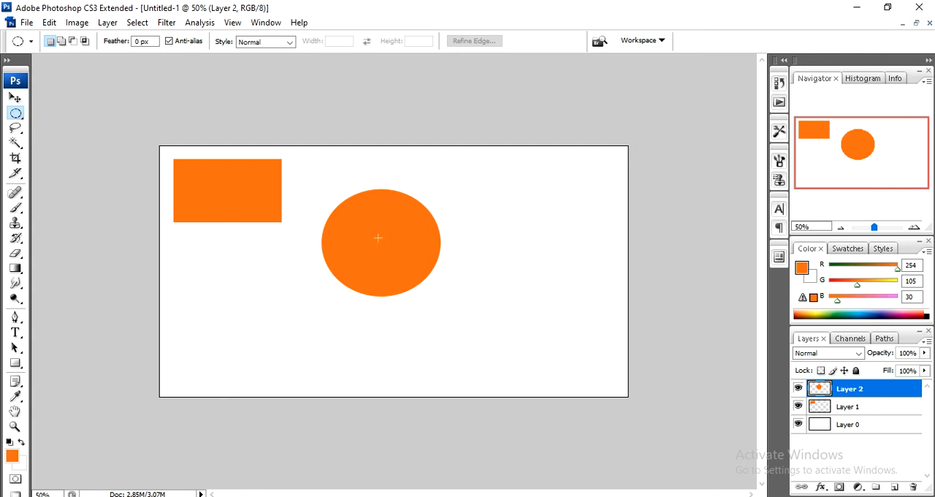
Set the foreground color to dark reddish brown, hex 8f3000.
left_click(10, 457)
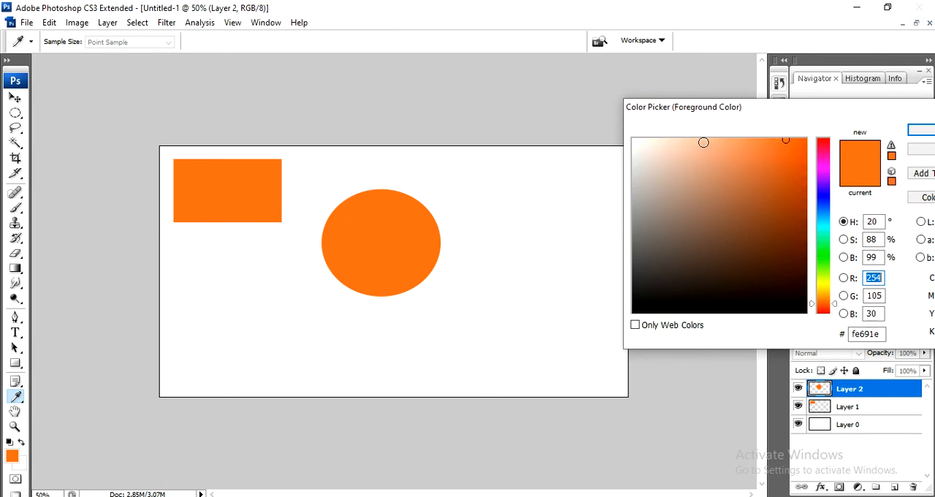
left_click_drag(781, 159, 809, 215)
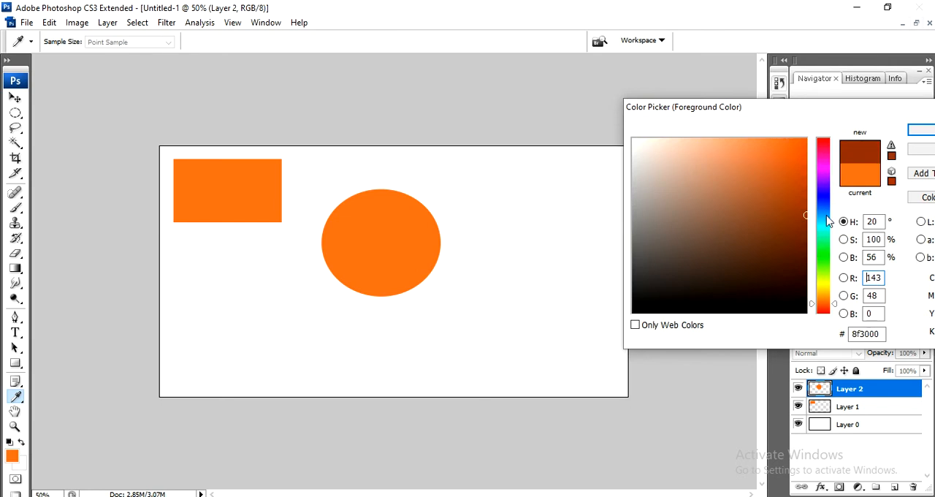
left_click(920, 133)
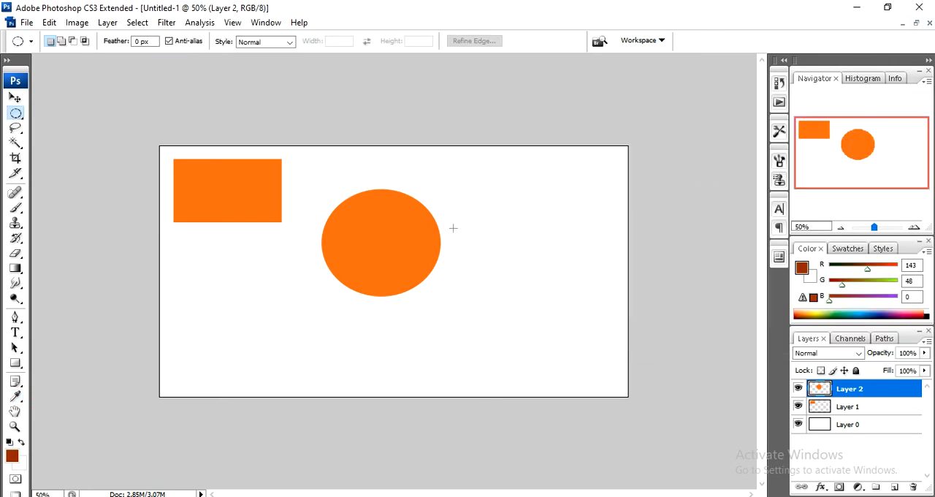
Reselect the ellipse from Layer 2's contents, refill it with the brown foreground color, and deselect it.
double_click(823, 389)
right_click(386, 209)
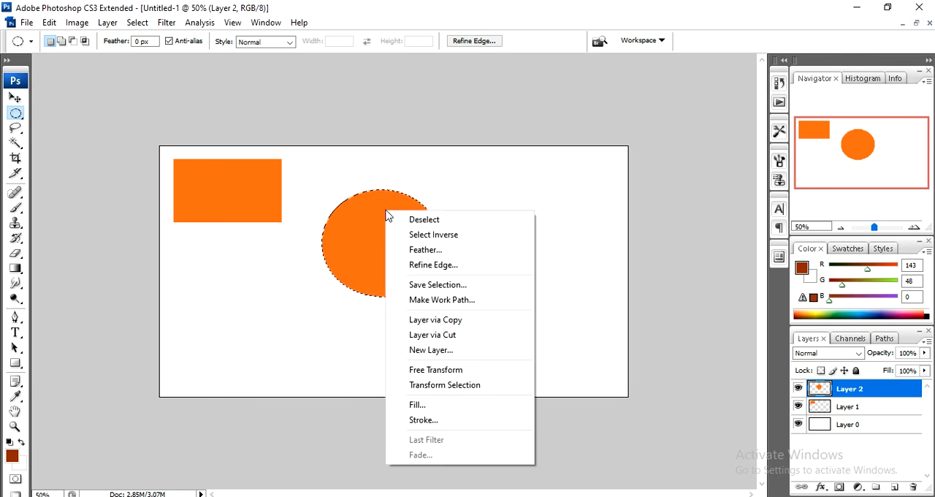
left_click(460, 402)
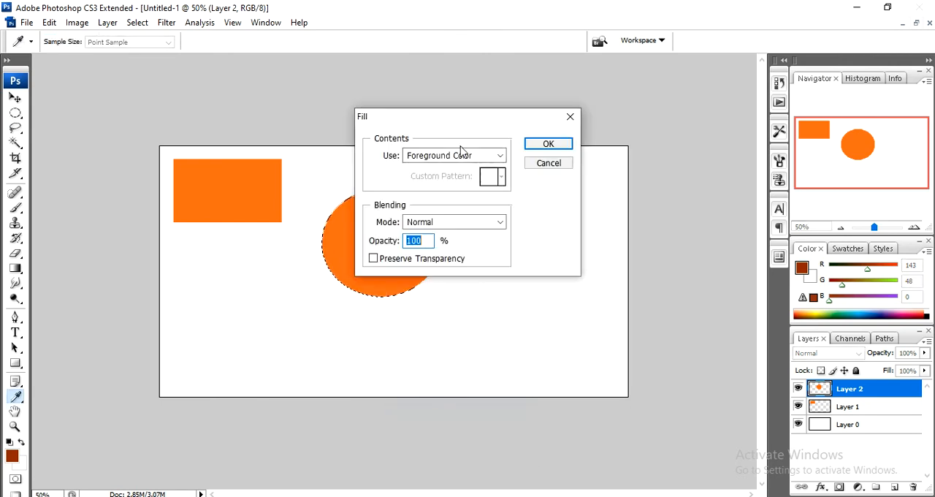
left_click(554, 143)
left_click(373, 264)
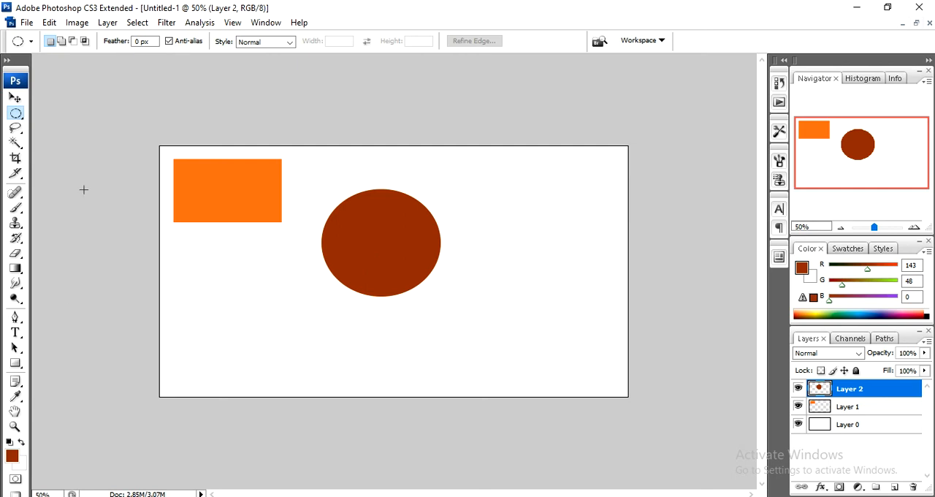
Place a Single Row Marquee selection across the canvas below the brown ellipse.
left_click(16, 113)
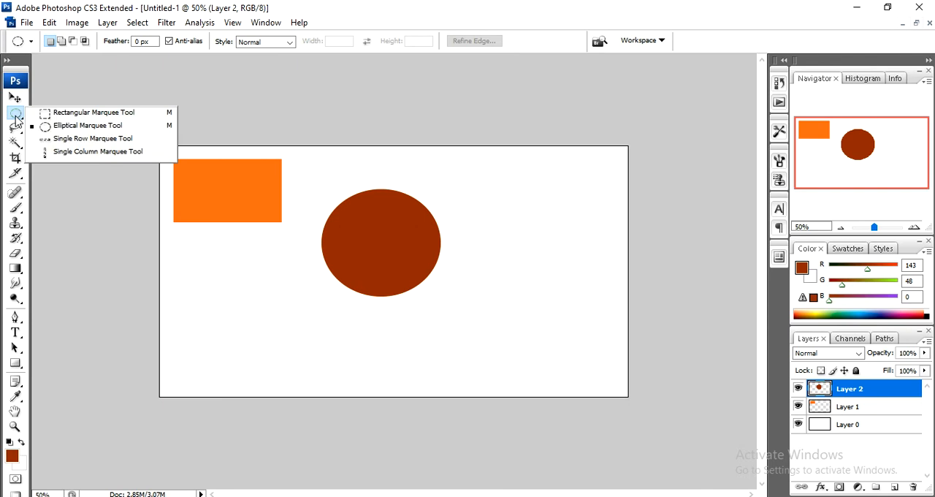
left_click(81, 140)
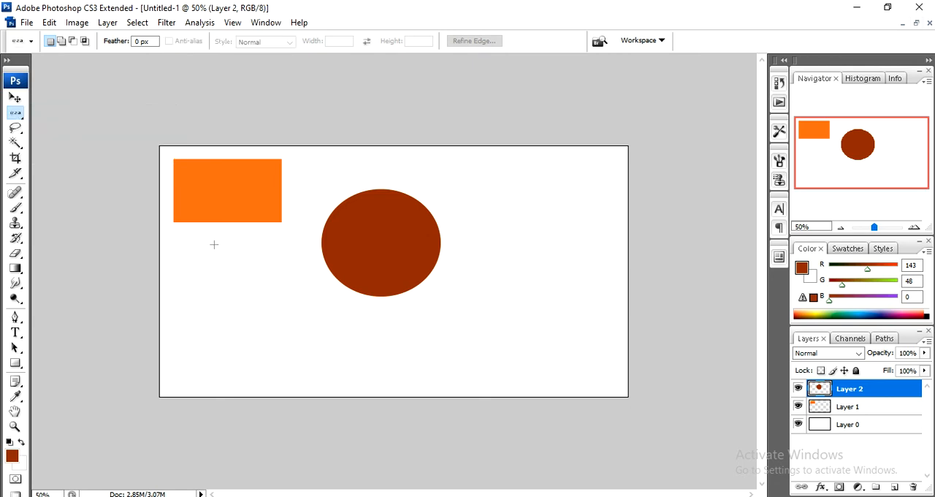
left_click(228, 359)
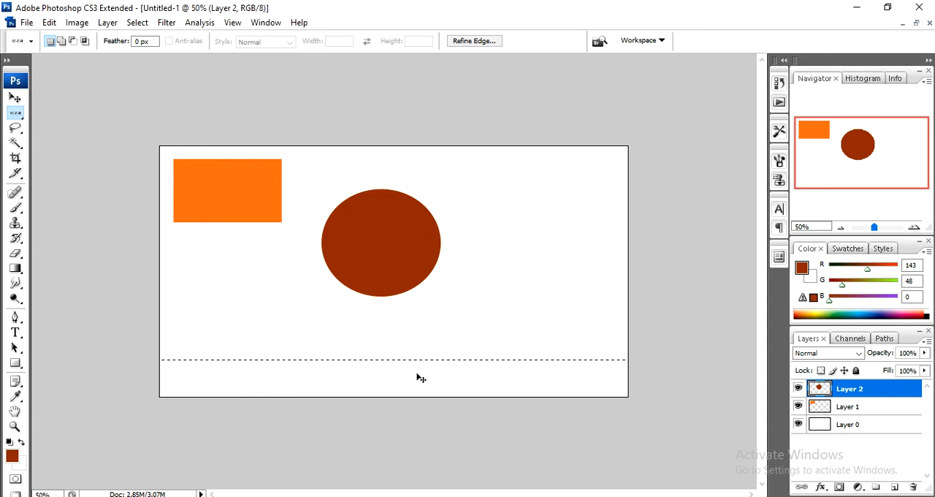
Examine the thickness of the single-row selection at 500% magnification.
key("ctrl+plus")
key("ctrl+plus")
key("ctrl+plus")
key("ctrl+plus")
key("ctrl+plus")
key("ctrl+plus")
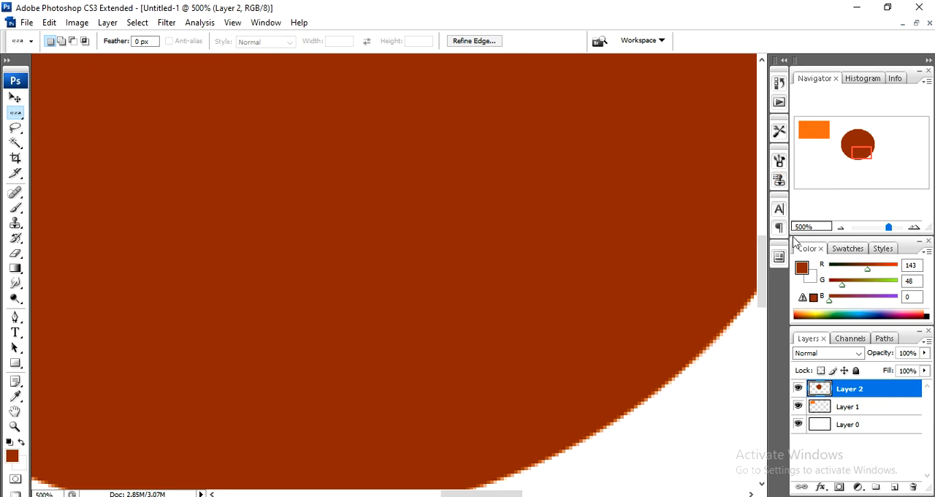
left_click_drag(761, 250, 740, 387)
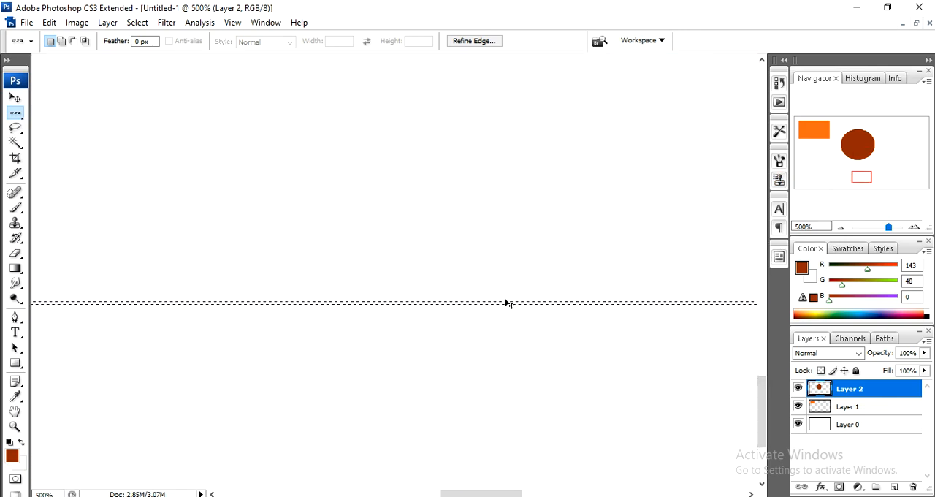
key("ctrl+minus")
key("ctrl+minus")
key("ctrl+minus")
key("ctrl+minus")
key("ctrl+minus")
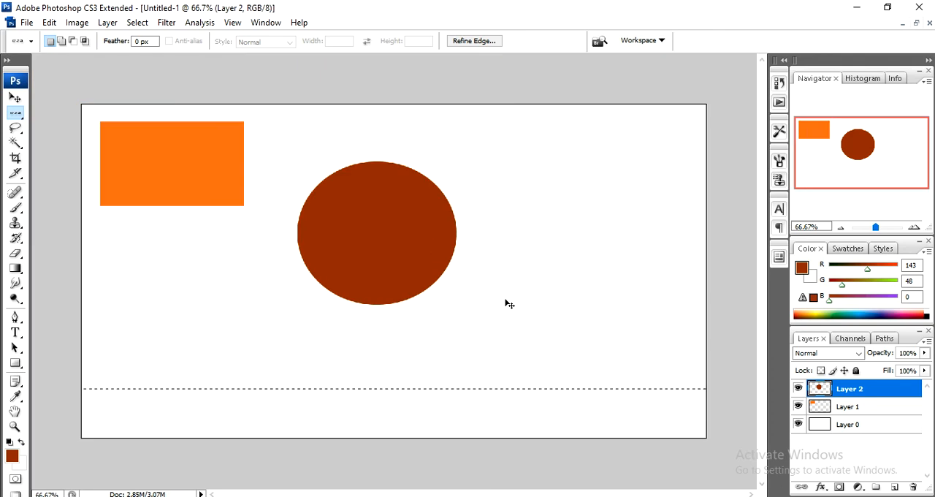
Stroke the single-row selection on Layer 2 with a 20 px centered line in red, hex ff0000.
key("ctrl+plus")
key("ctrl+minus")
key("ctrl+plus")
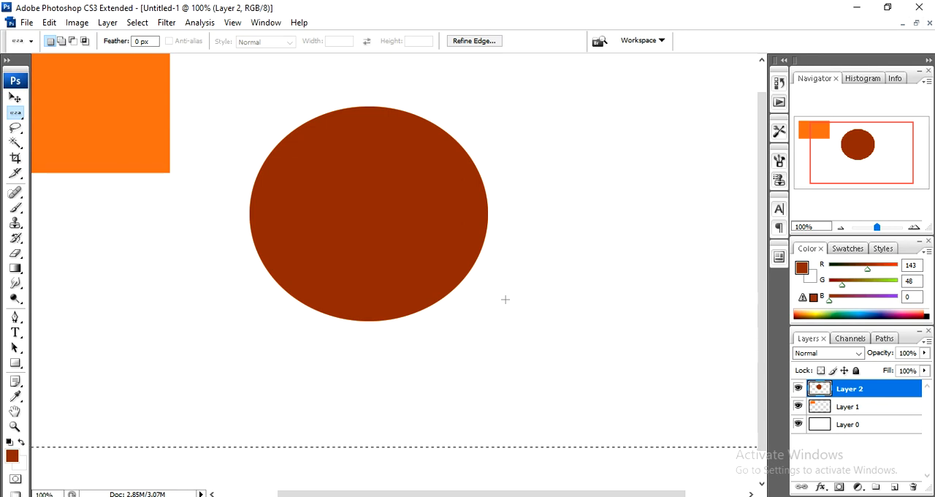
left_click_drag(761, 428, 762, 453)
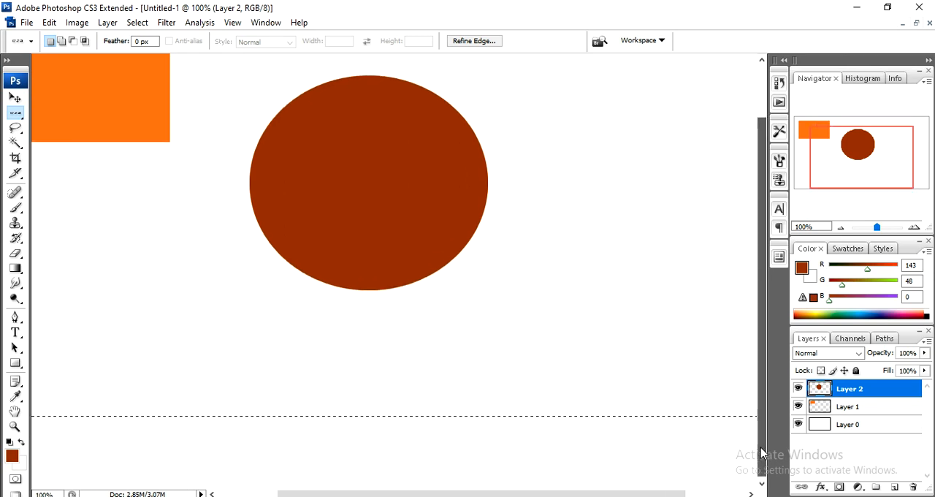
right_click(396, 406)
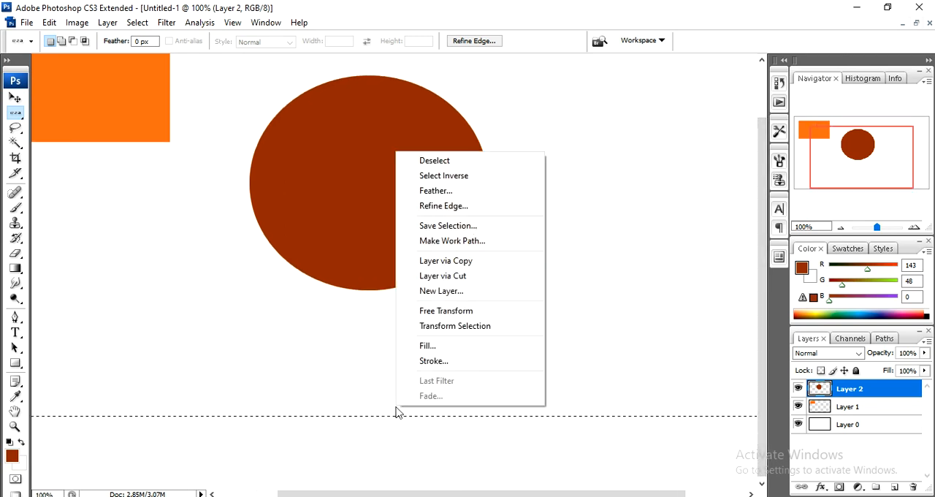
left_click(441, 360)
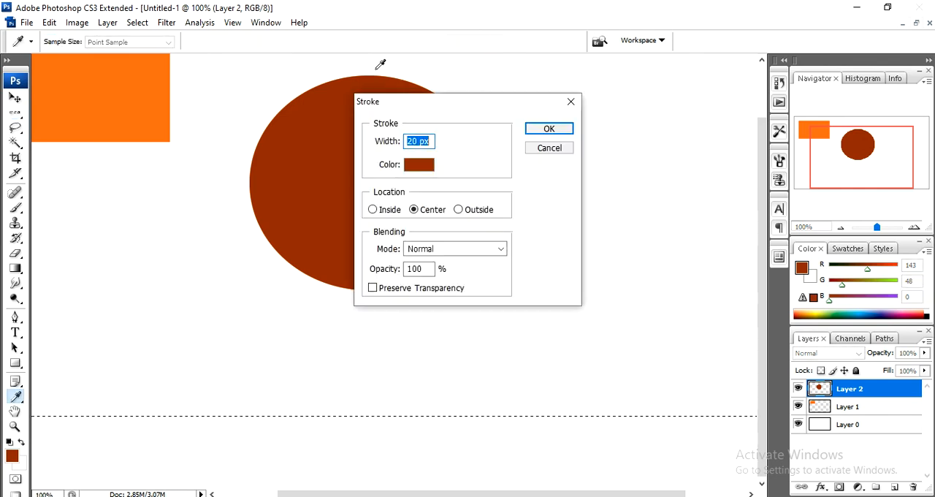
left_click(420, 141)
left_click(420, 164)
left_click(796, 187)
mouse_move(796, 187)
left_mouse_down()
mouse_move(816, 142)
mouse_move(825, 151)
mouse_move(828, 137)
left_mouse_up()
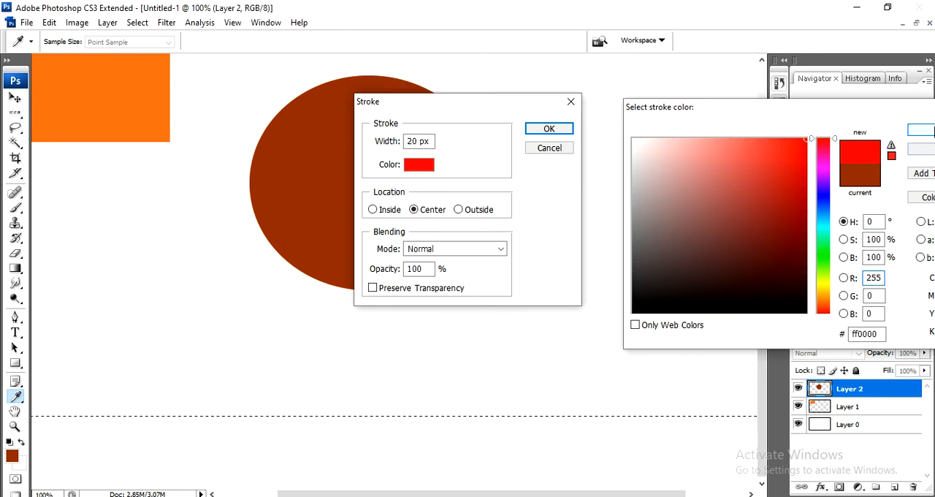
left_click(922, 129)
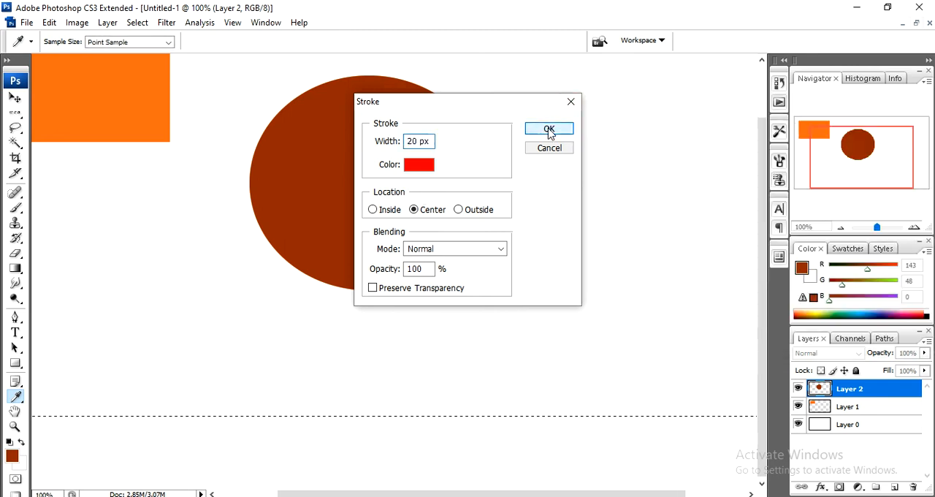
left_click(548, 129)
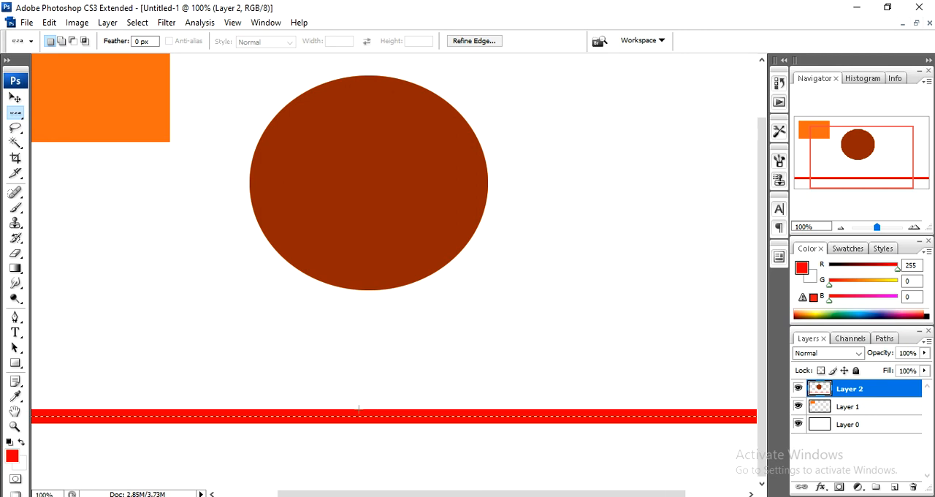
Deselect the row and try to move the red line with the Move tool while Layer 2 is active.
left_click(674, 392)
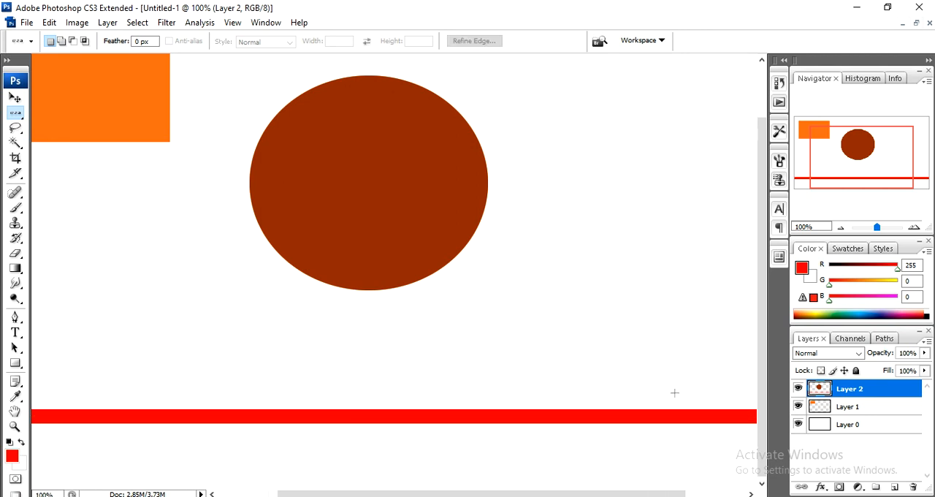
left_click(13, 98)
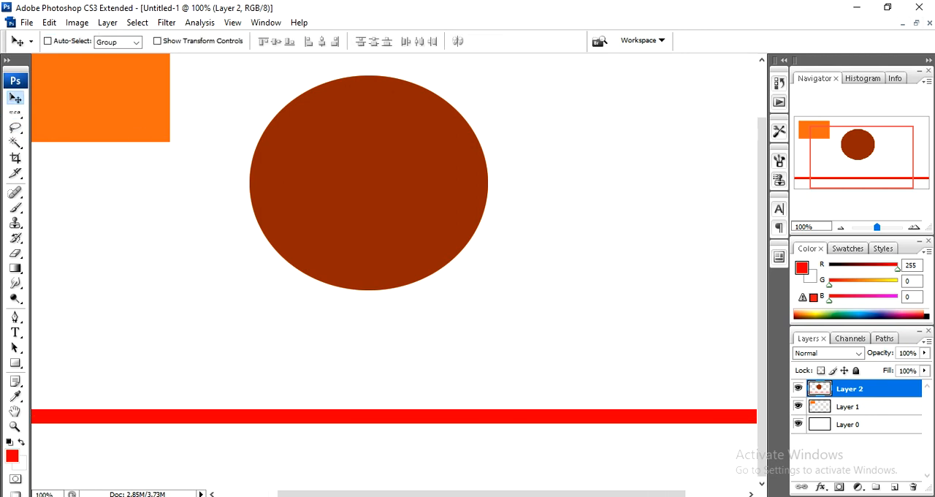
left_click_drag(708, 425, 676, 418)
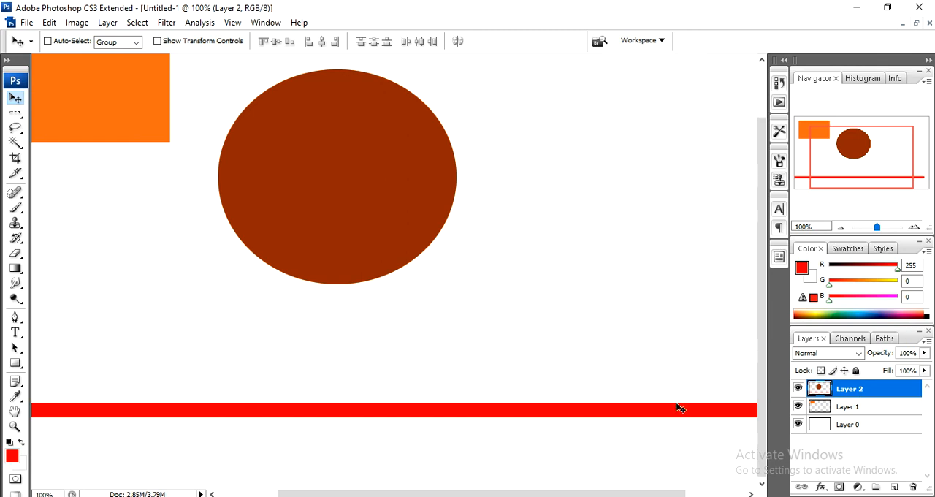
Undo the move, the deselection and the stroke, going back to the active single-row selection.
key("ctrl+alt+z")
key("ctrl+alt+z")
key("ctrl+alt+z")
key("ctrl+alt+z")
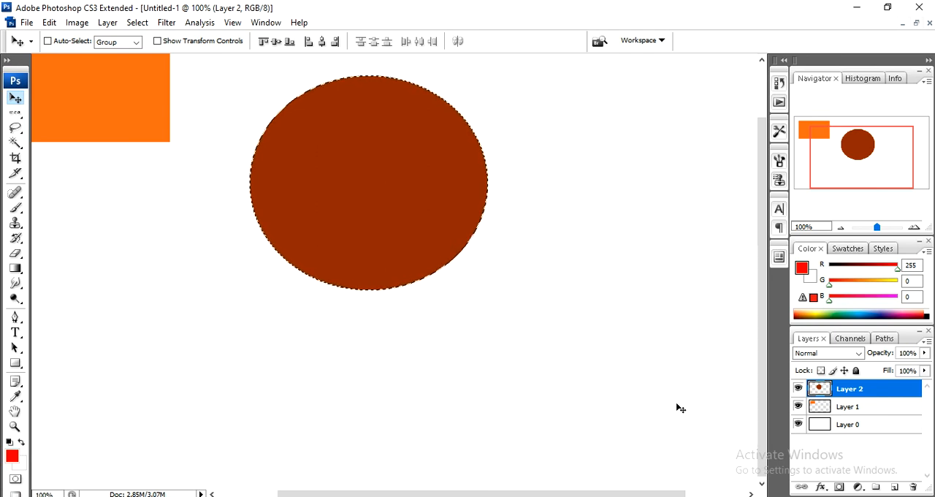
key("ctrl+alt+z")
key("ctrl+alt+z")
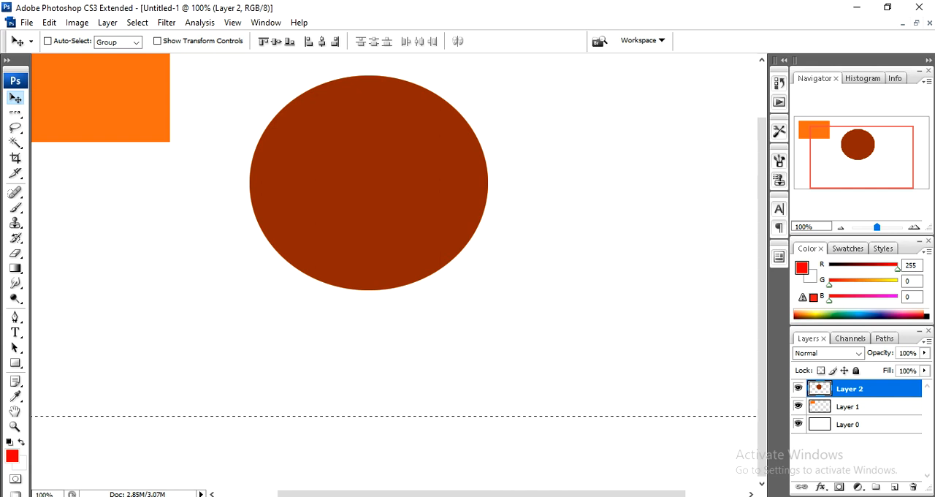
Add a new layer above Layer 2 to hold the horizontal line.
left_click(894, 487)
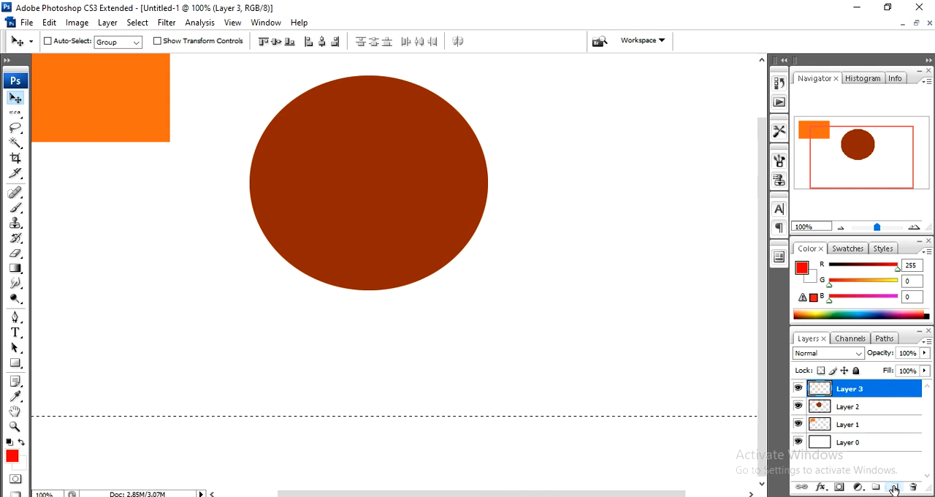
right_click(607, 376)
right_click(615, 415)
right_click(609, 415)
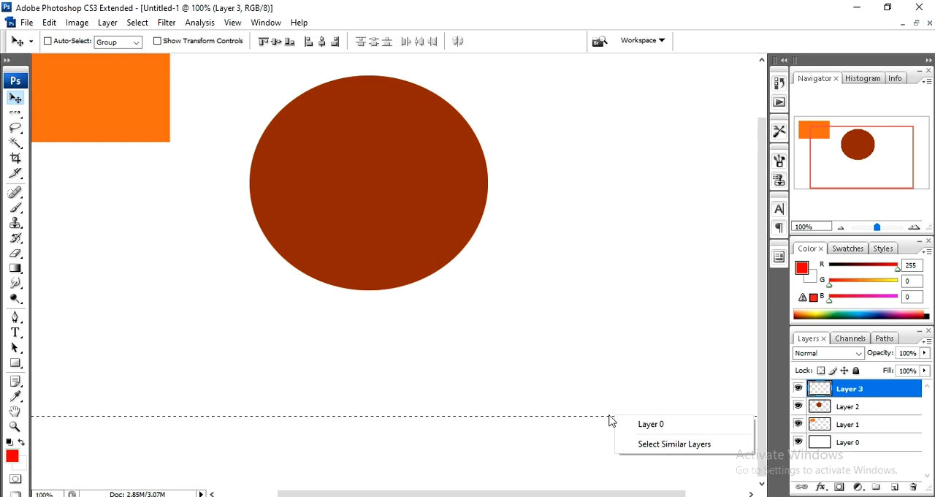
right_click(604, 419)
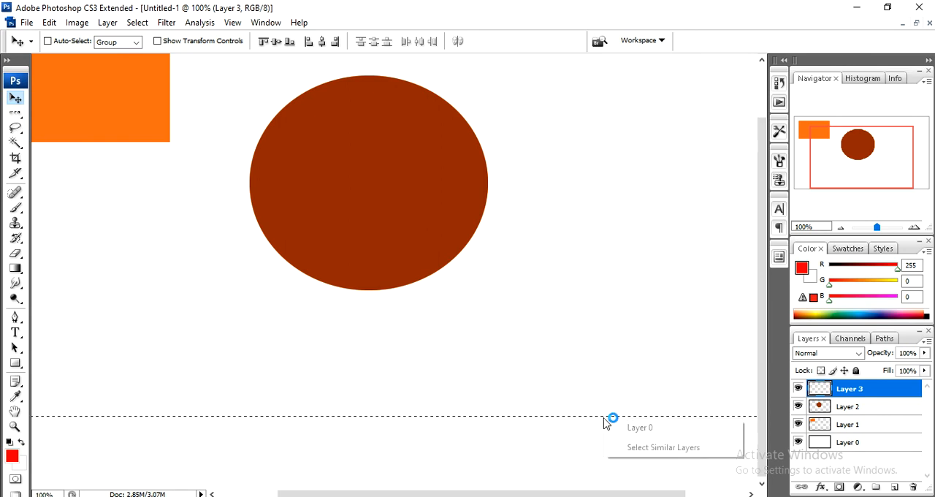
left_click(561, 392)
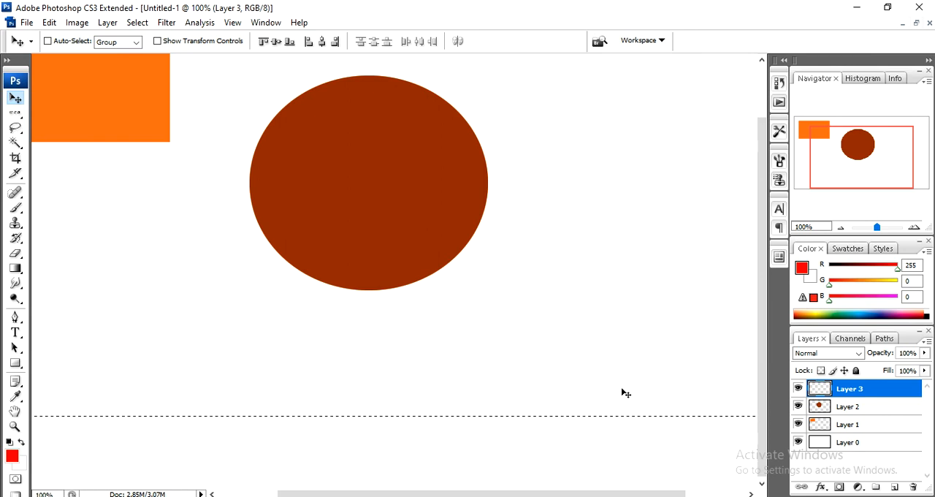
Place a new single-row selection below the ellipse, stroke it with a 20 px centered red line, and deselect it.
left_click(14, 112)
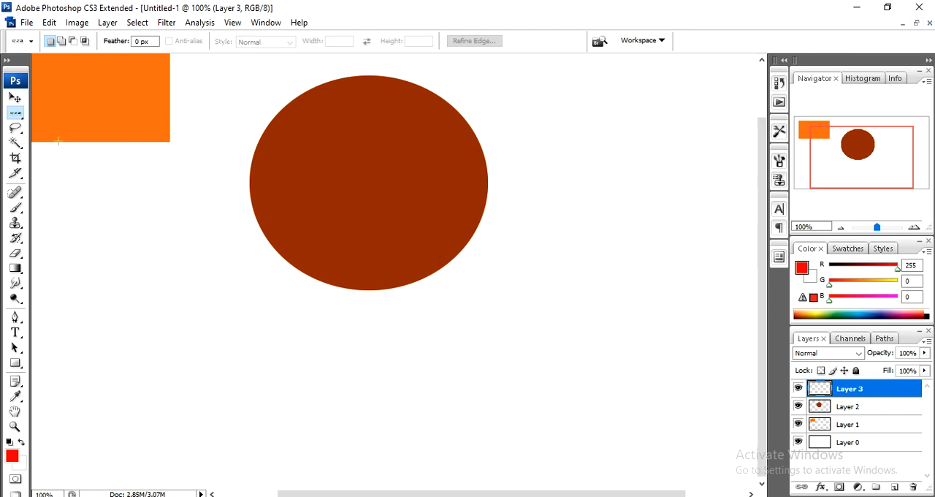
left_click(239, 400)
right_click(261, 401)
left_click(263, 355)
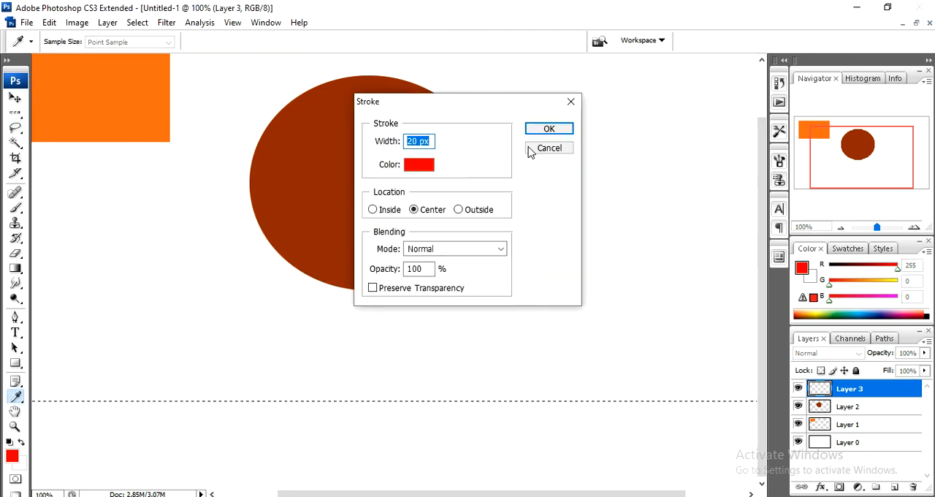
left_click(547, 129)
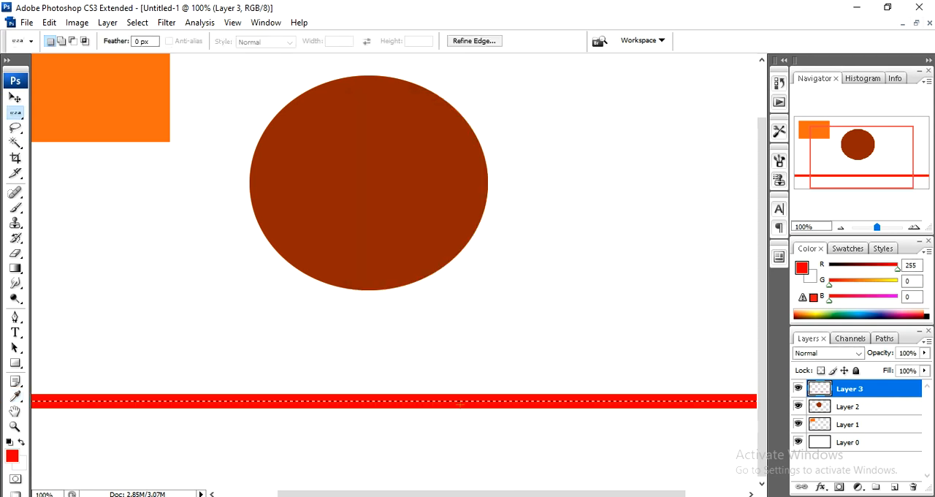
key("ctrl+d")
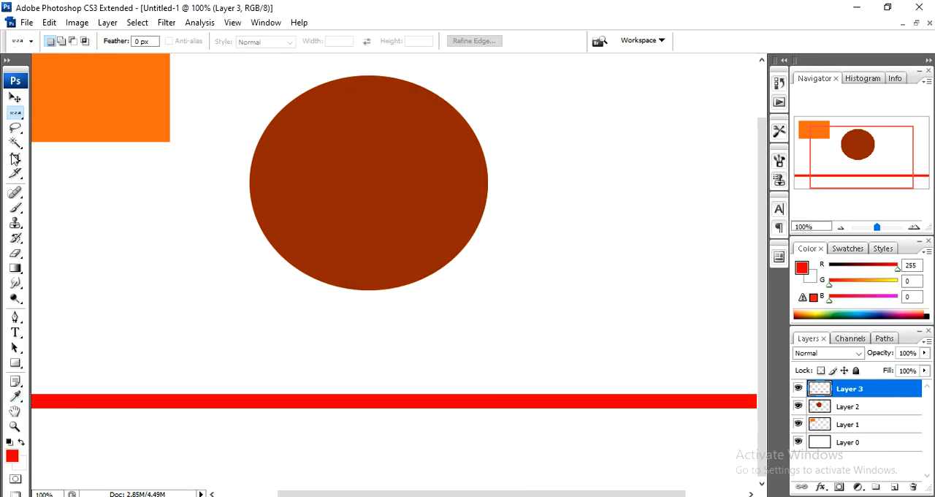
Place a Single Column Marquee selection just right of the ellipse and add a new layer above Layer 3.
right_click(15, 113)
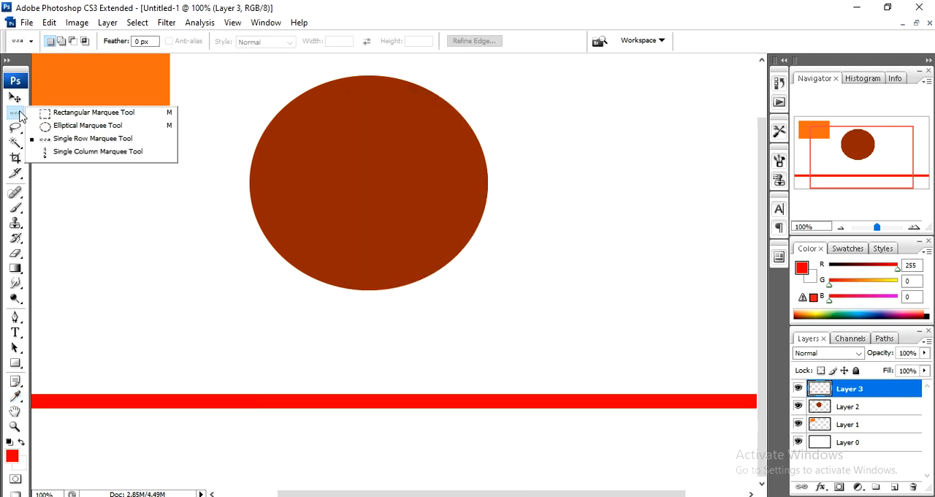
left_click(110, 152)
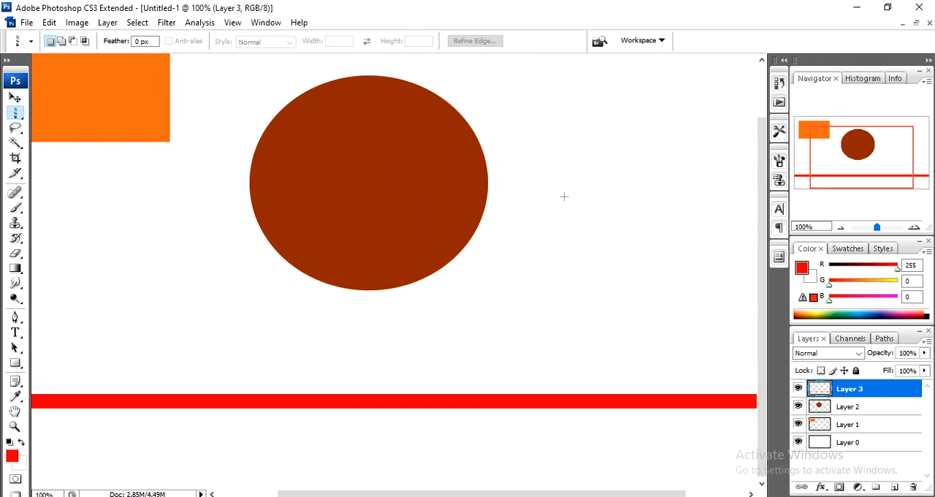
left_click(551, 232)
left_click(894, 487)
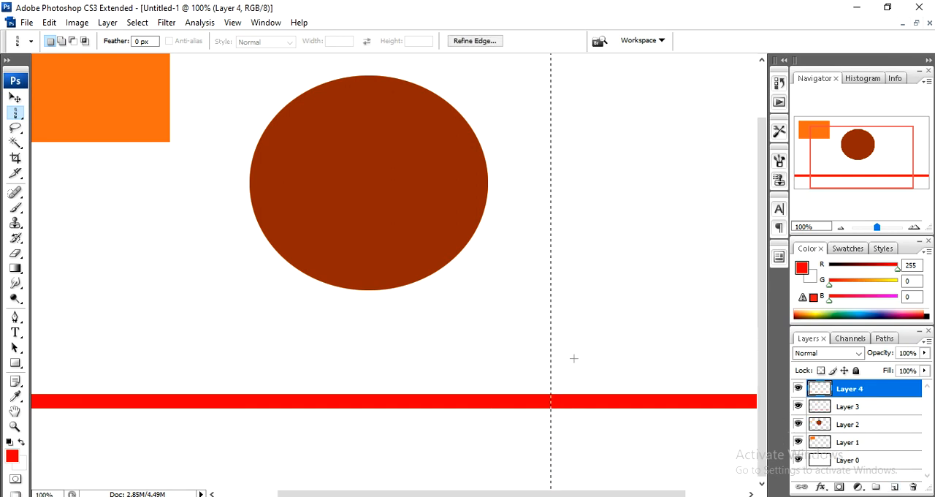
Stroke the single-column selection on Layer 4 with a 40 px centered red line.
right_click(551, 339)
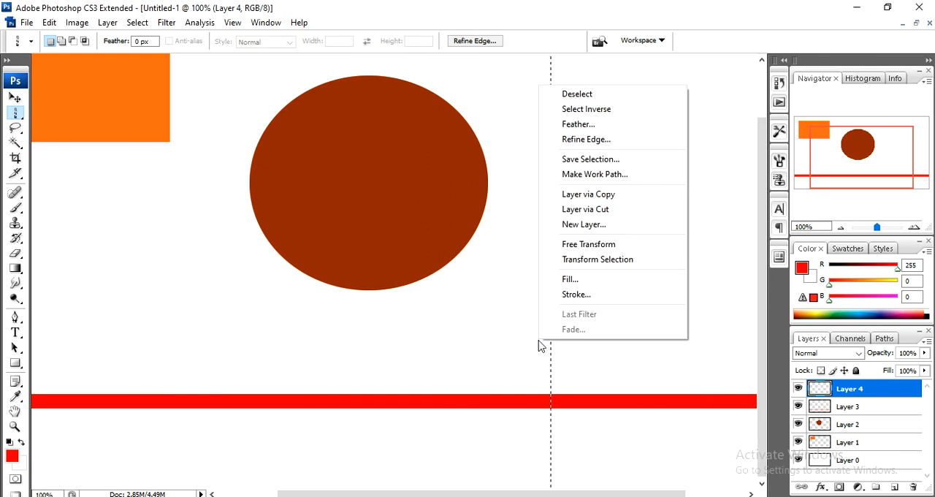
left_click(568, 296)
left_click(412, 141)
left_click_drag(412, 141, 387, 142)
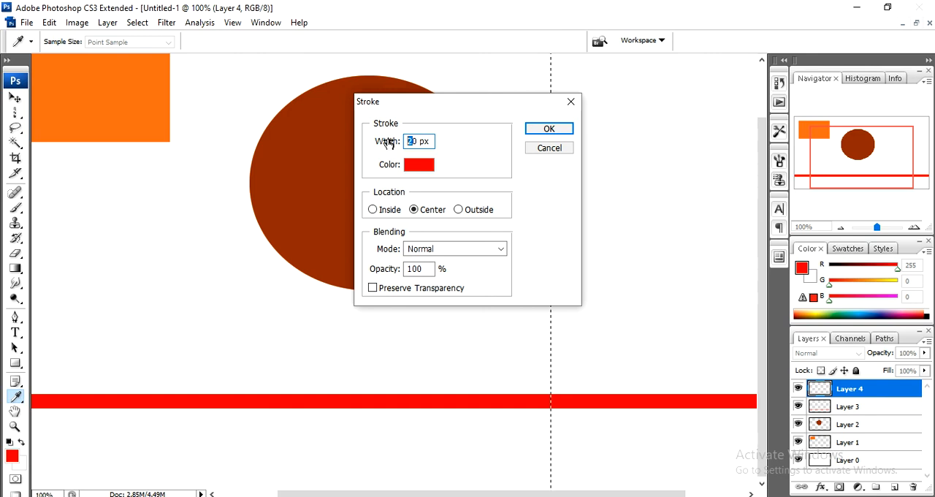
type("4")
key("Return")
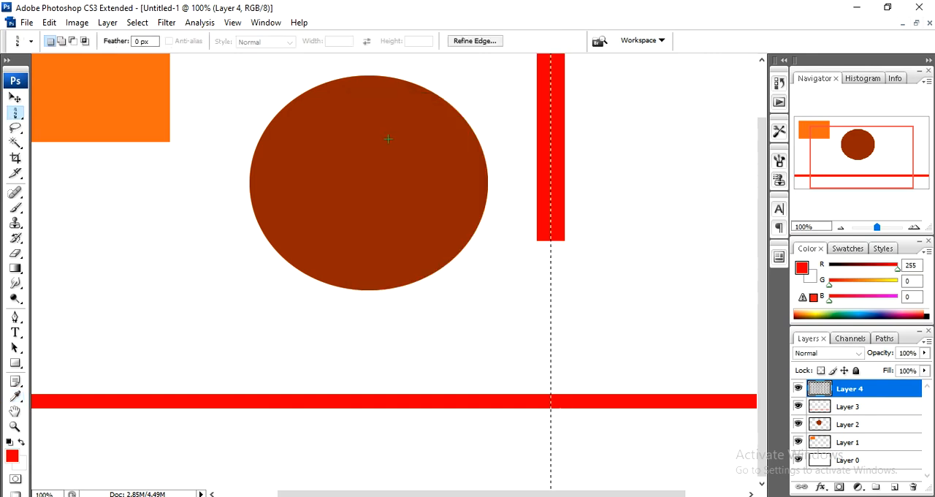
Deselect the column and move Layer 4's vertical red line slightly right and down.
key("ctrl+d")
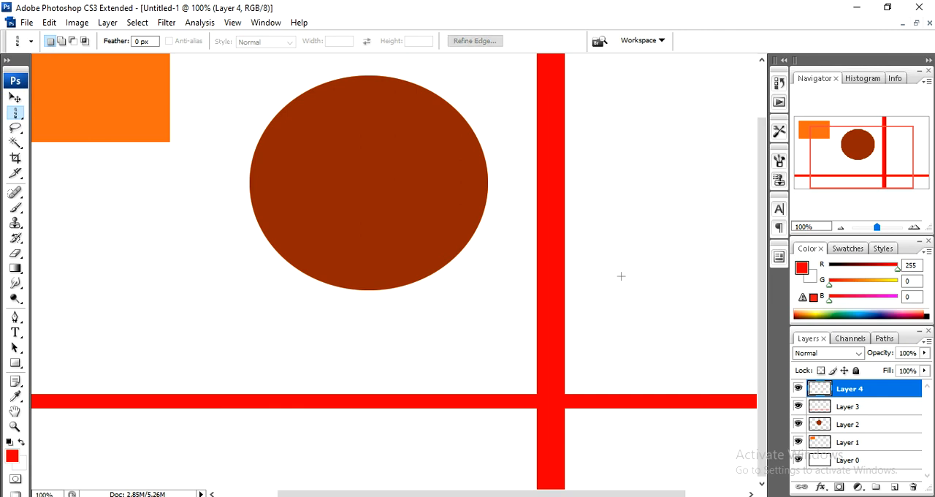
key("v")
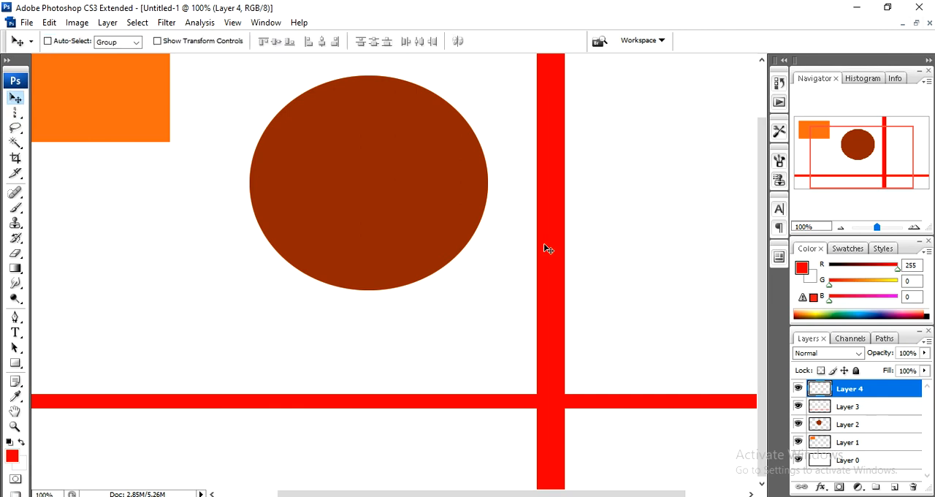
left_click_drag(554, 251, 578, 268)
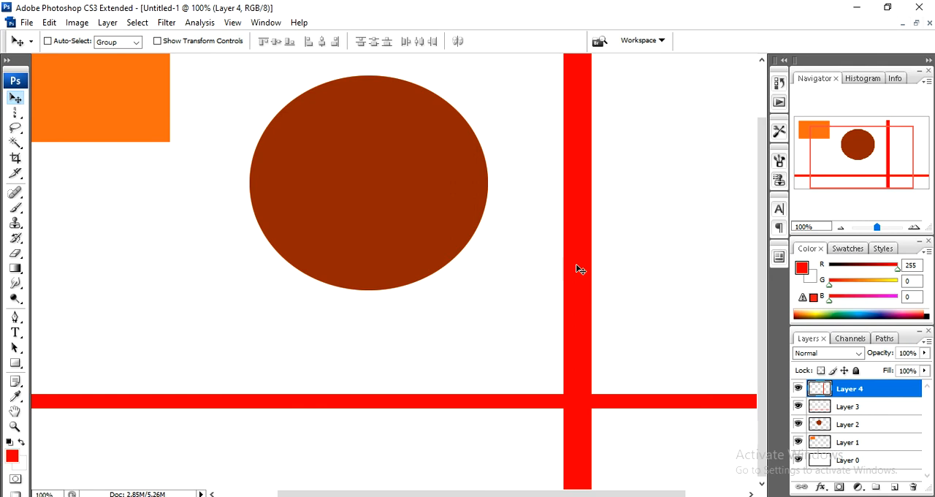